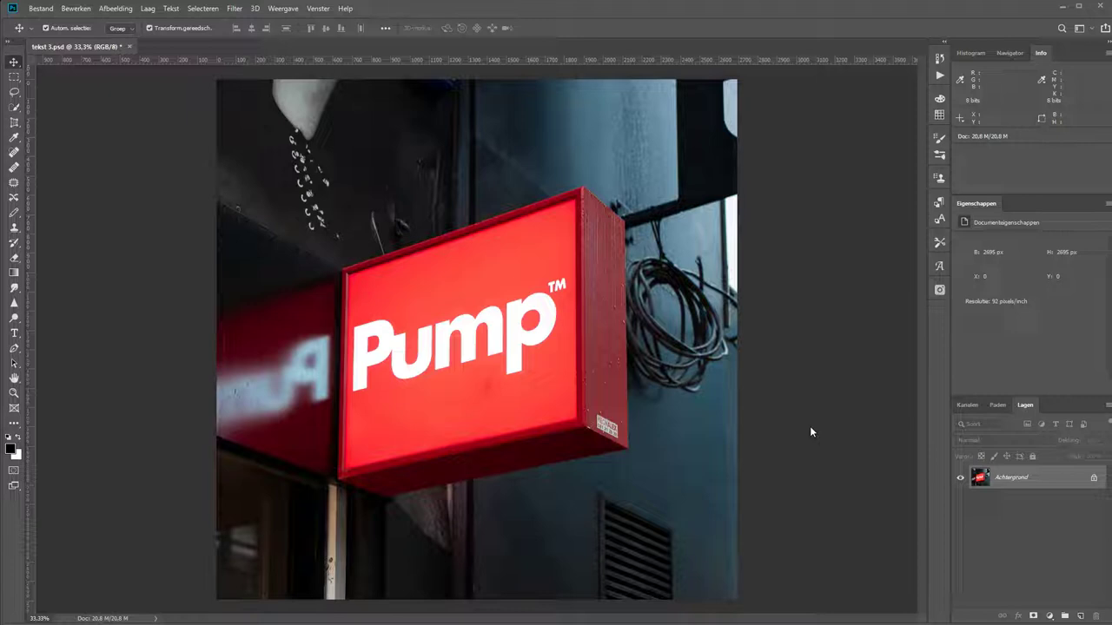
# Step: Switch to the Crop tool, then back to the Move tool
pyautogui.press('c')
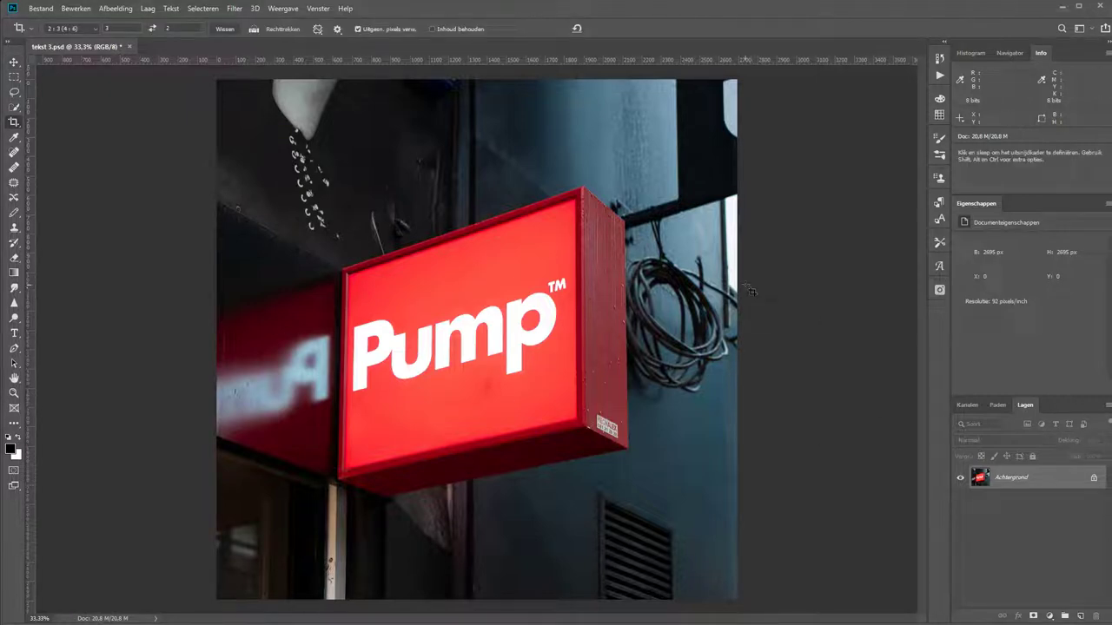
pyautogui.press('v')
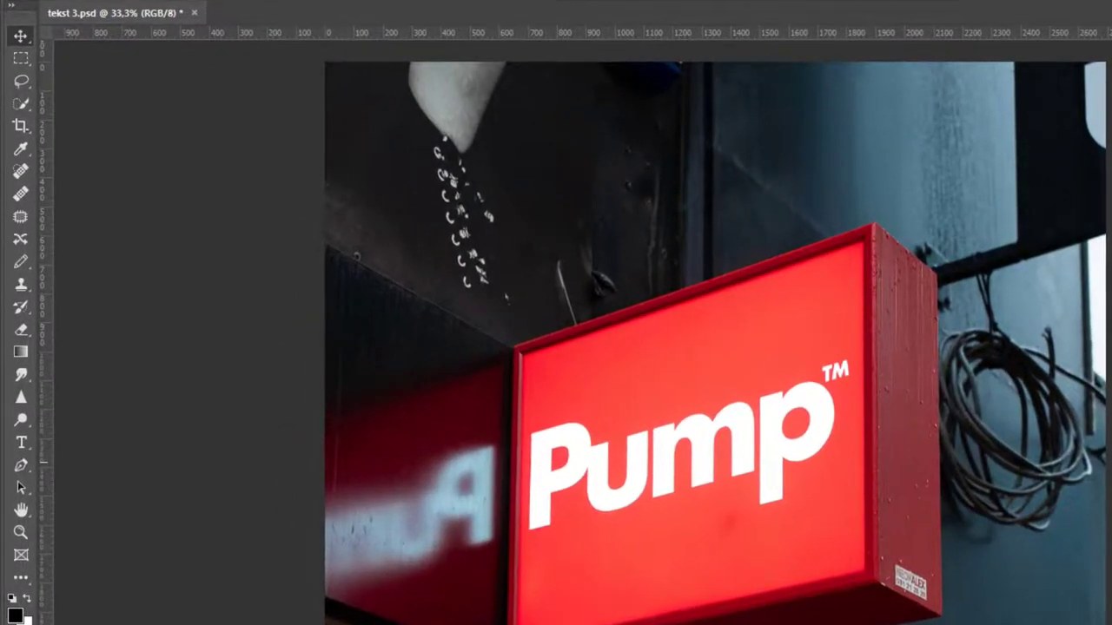
# Step: Perspective-crop the sign face's four corners into a flat 2294 × 1164 px panel
pyautogui.click(20, 126)
pyautogui.rightClick(21, 126)
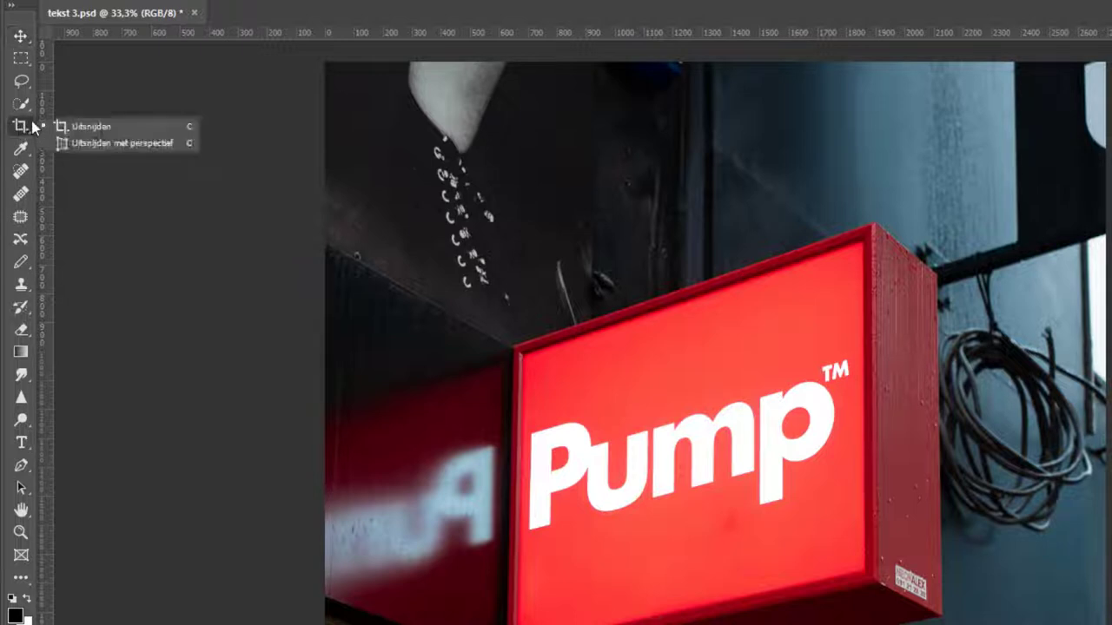
pyautogui.click(94, 144)
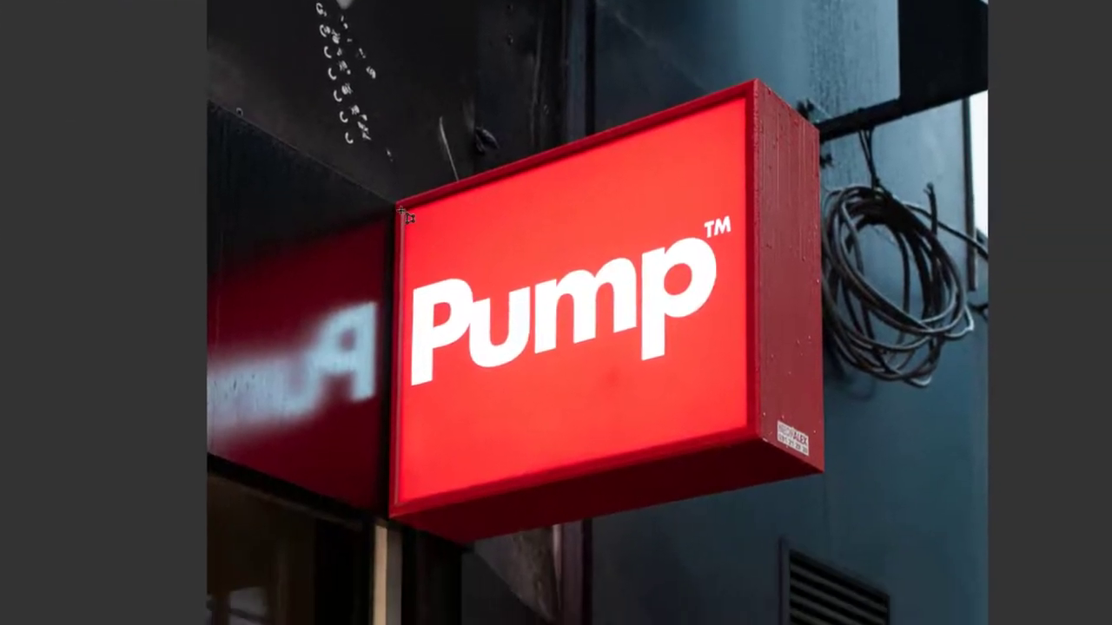
pyautogui.click(402, 210)
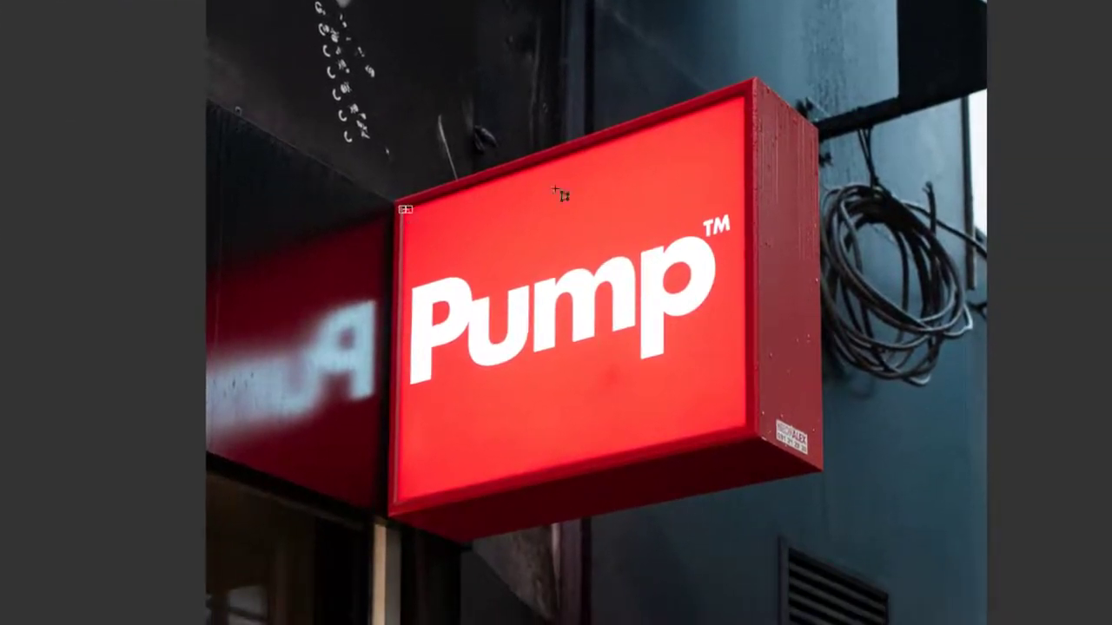
pyautogui.click(744, 95)
pyautogui.click(742, 426)
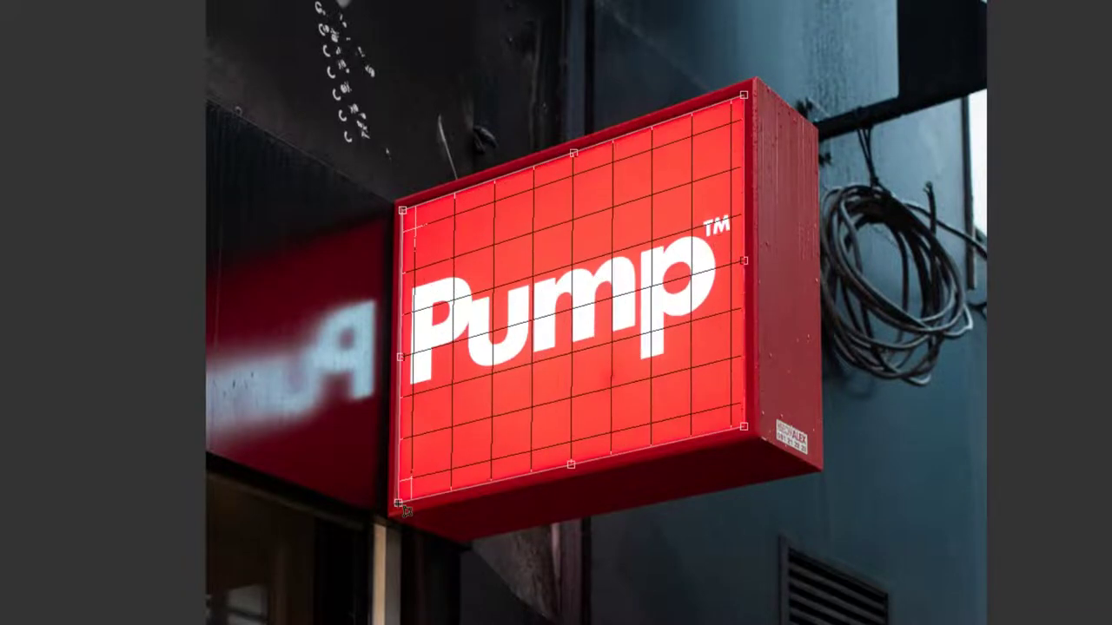
pyautogui.click(397, 502)
pyautogui.press('Return')
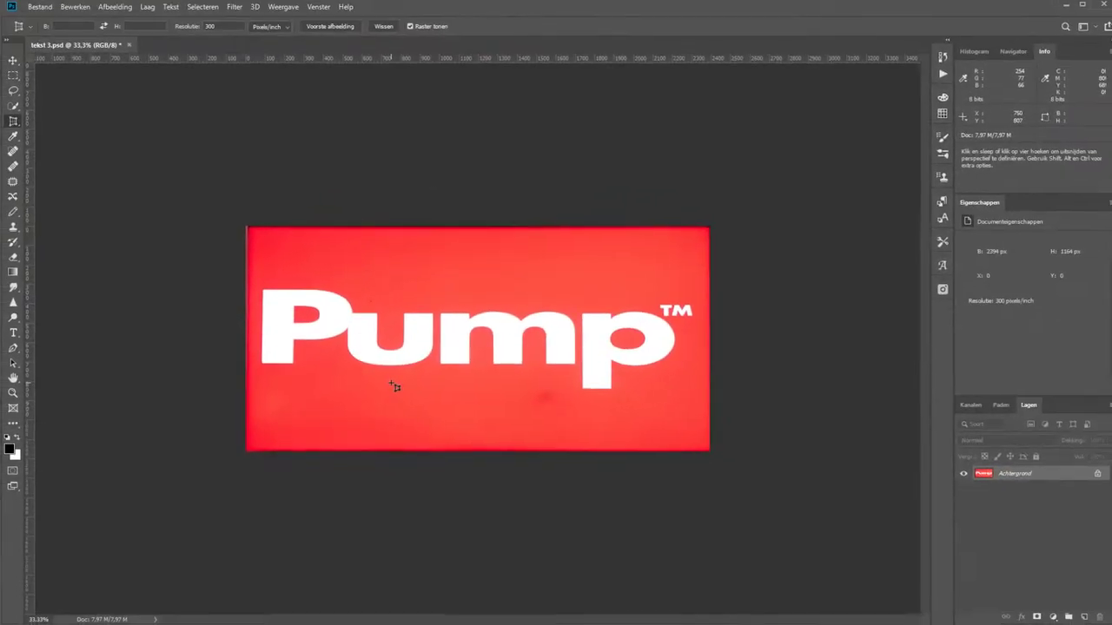
# Step: Free-transform the whole image taller at top and bottom, then deselect
pyautogui.hotkey('ctrl', 'a')
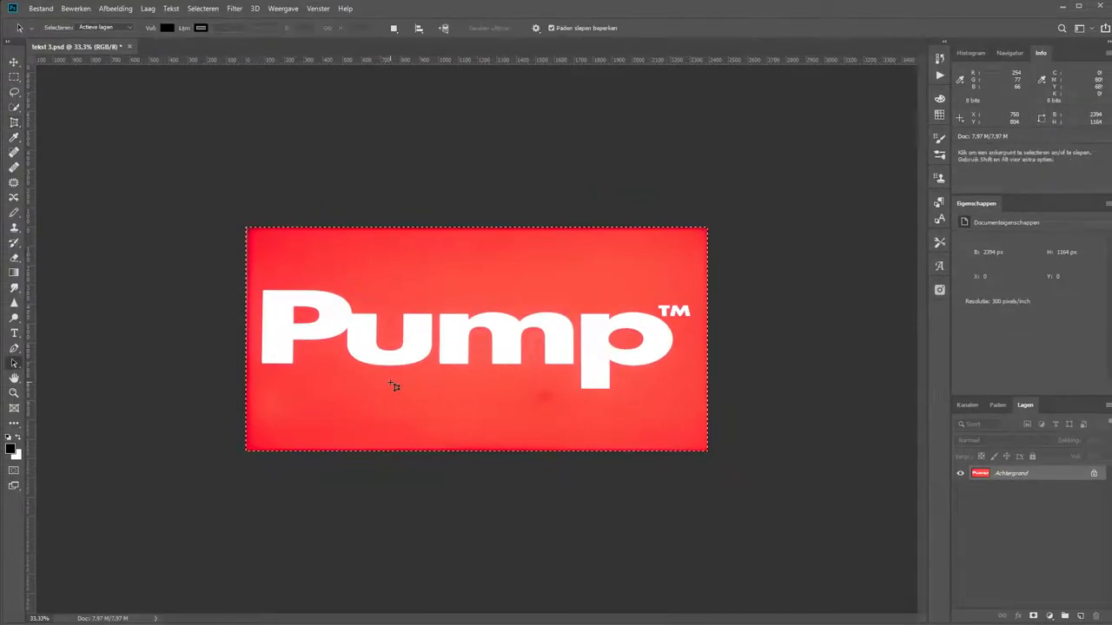
pyautogui.hotkey('ctrl', 't')
pyautogui.moveTo(476, 227); pyautogui.dragTo(476, 174)
pyautogui.moveTo(481, 451); pyautogui.dragTo(481, 467)
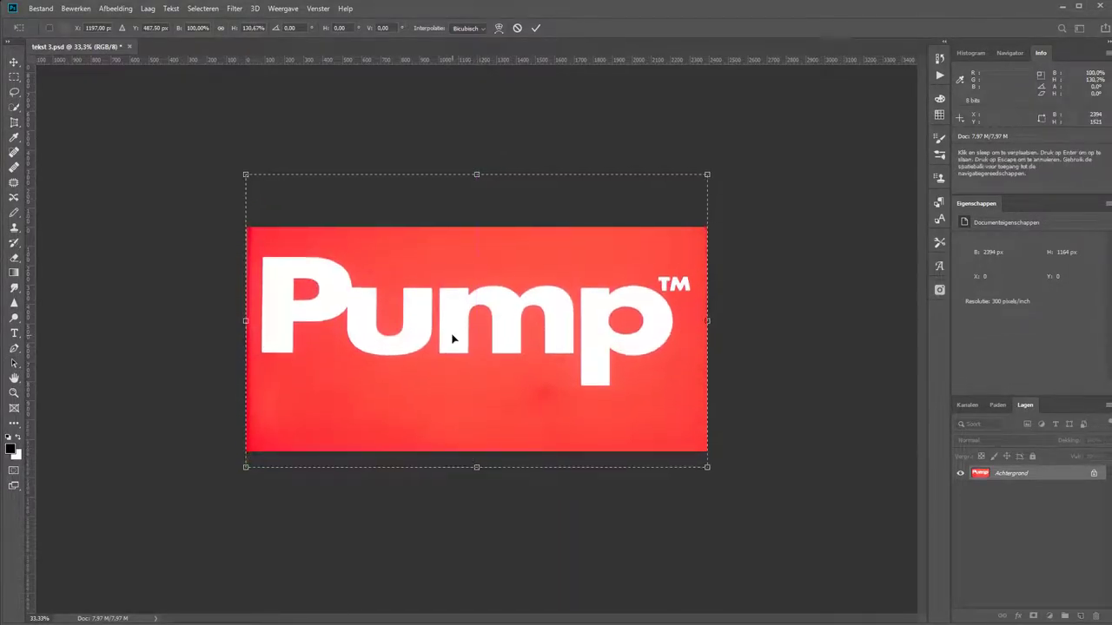
pyautogui.moveTo(454, 335); pyautogui.dragTo(451, 358)
pyautogui.press('a')
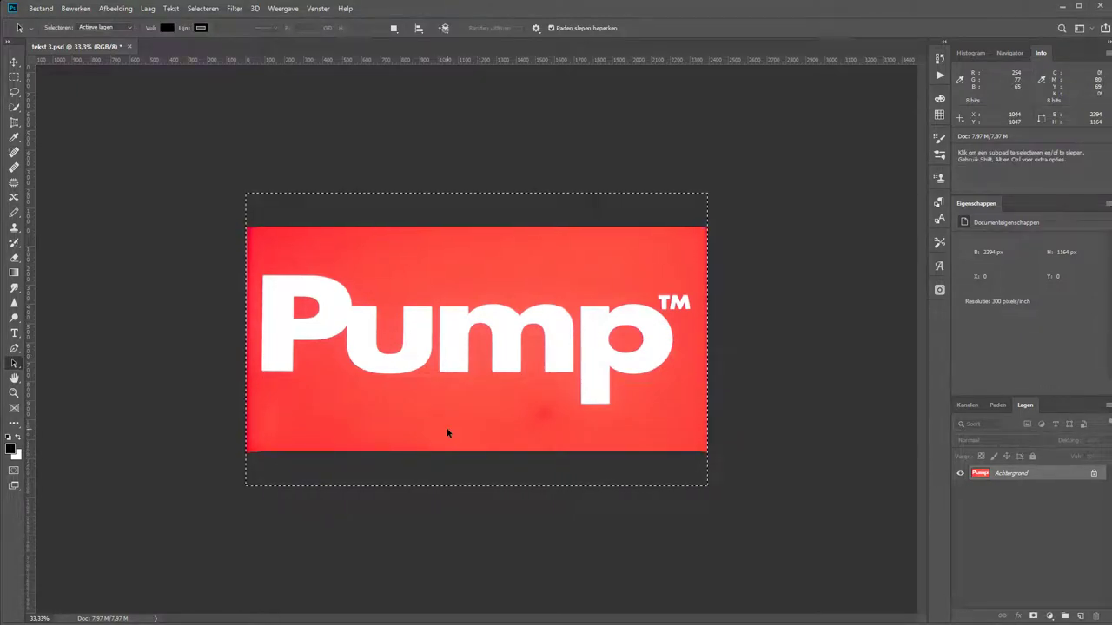
pyautogui.hotkey('ctrl', 'd')
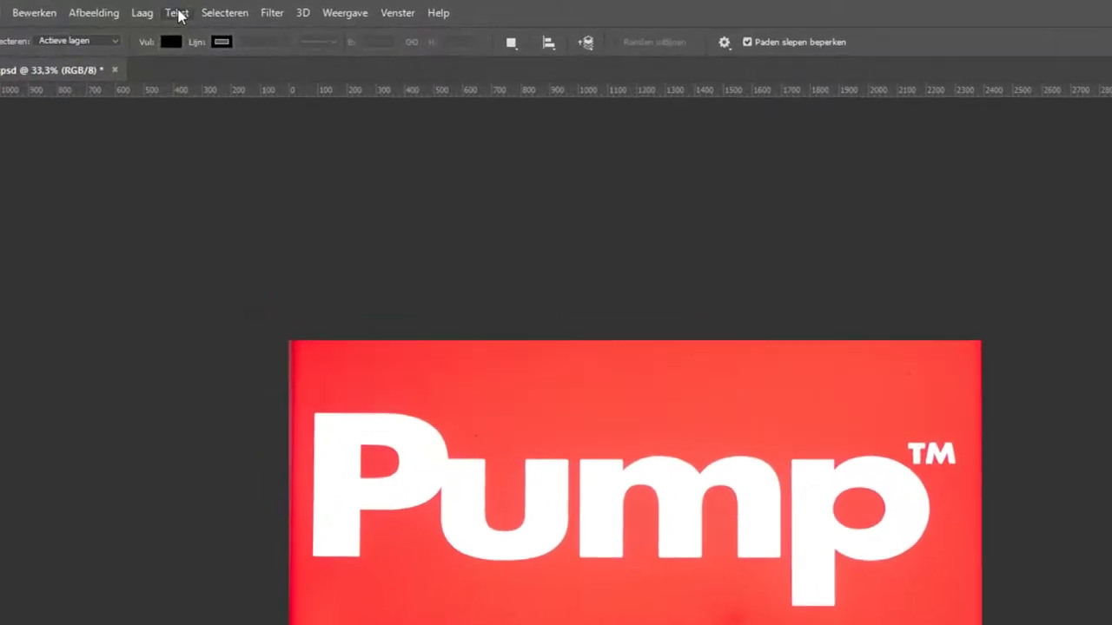
# Step: Run Match Font over the Pump lettering with Typekit fonts included, landing on Nimbus Sans Extd Black
pyautogui.click(178, 13)
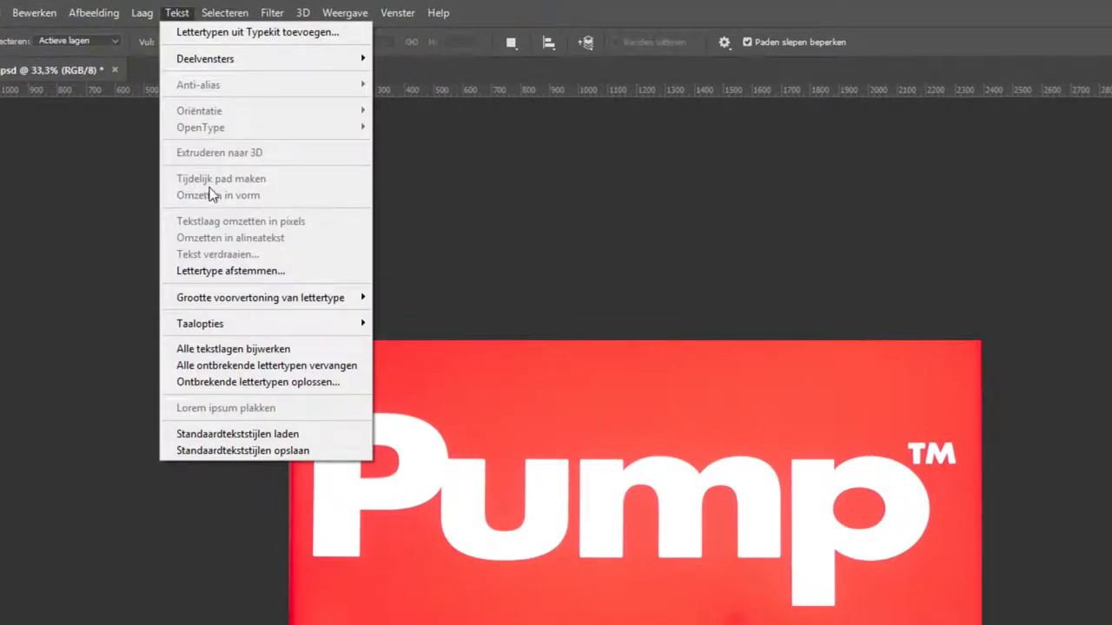
pyautogui.click(226, 272)
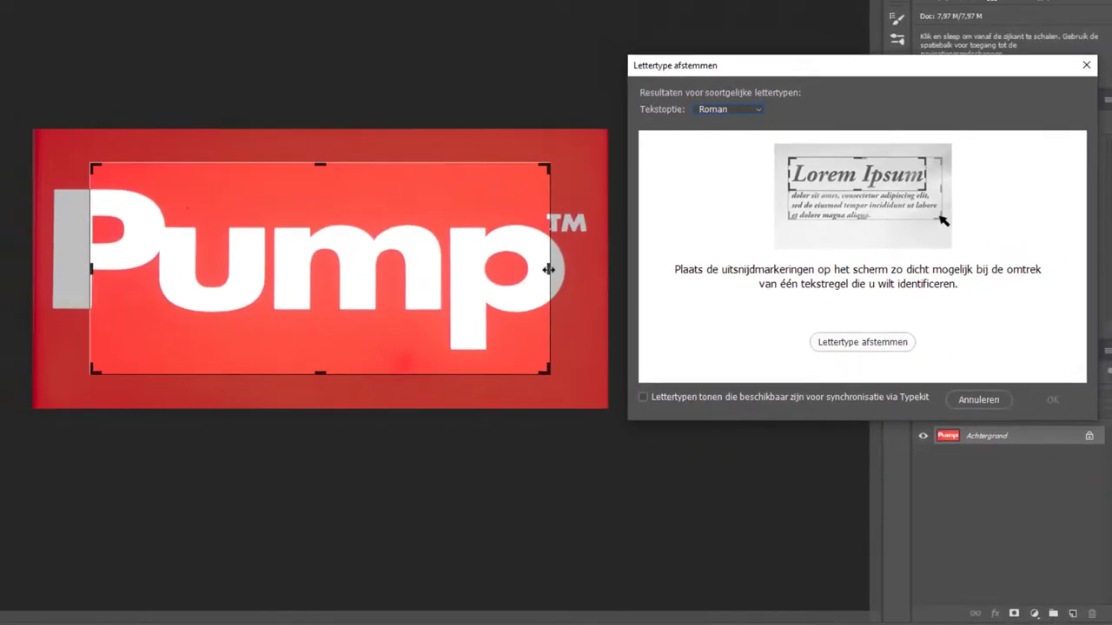
pyautogui.moveTo(548, 269); pyautogui.dragTo(569, 269)
pyautogui.moveTo(91, 267); pyautogui.dragTo(47, 268)
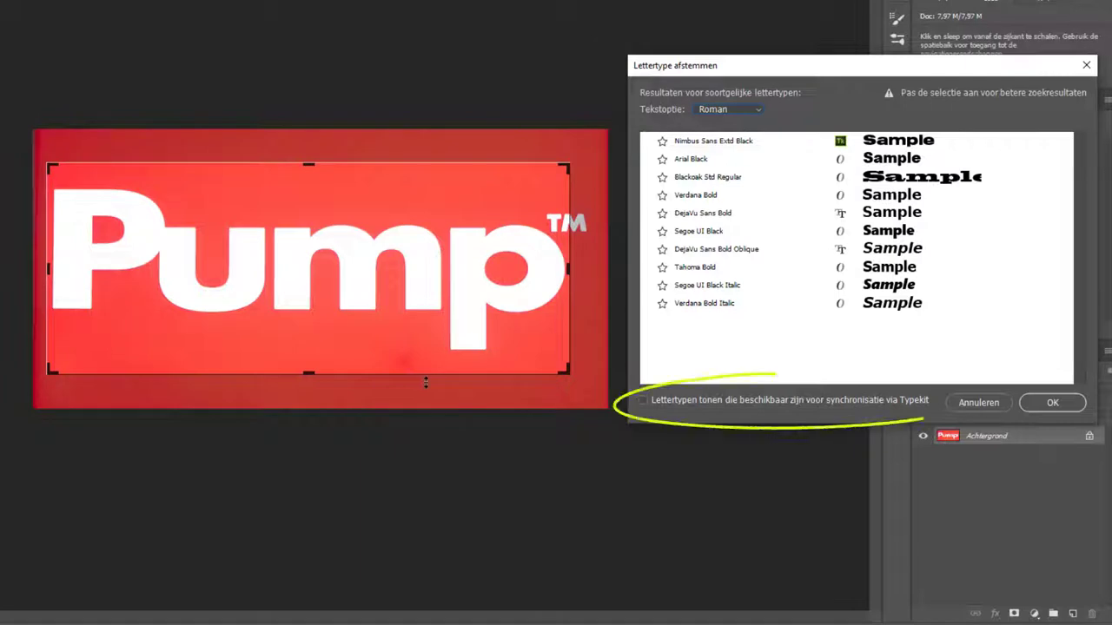
pyautogui.click(644, 400)
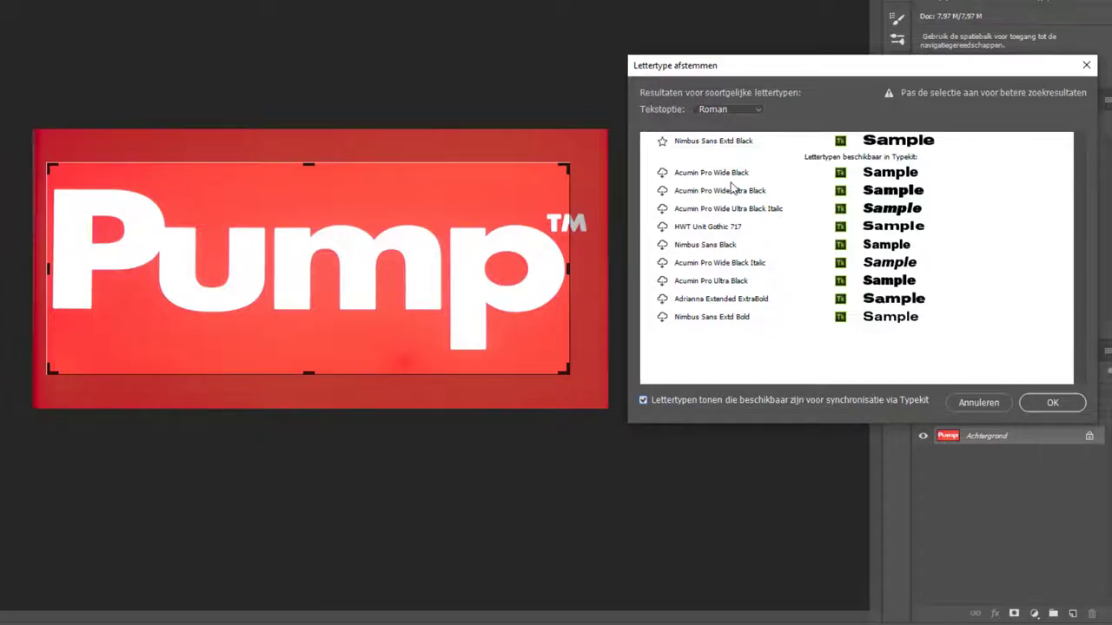
pyautogui.click(990, 404)
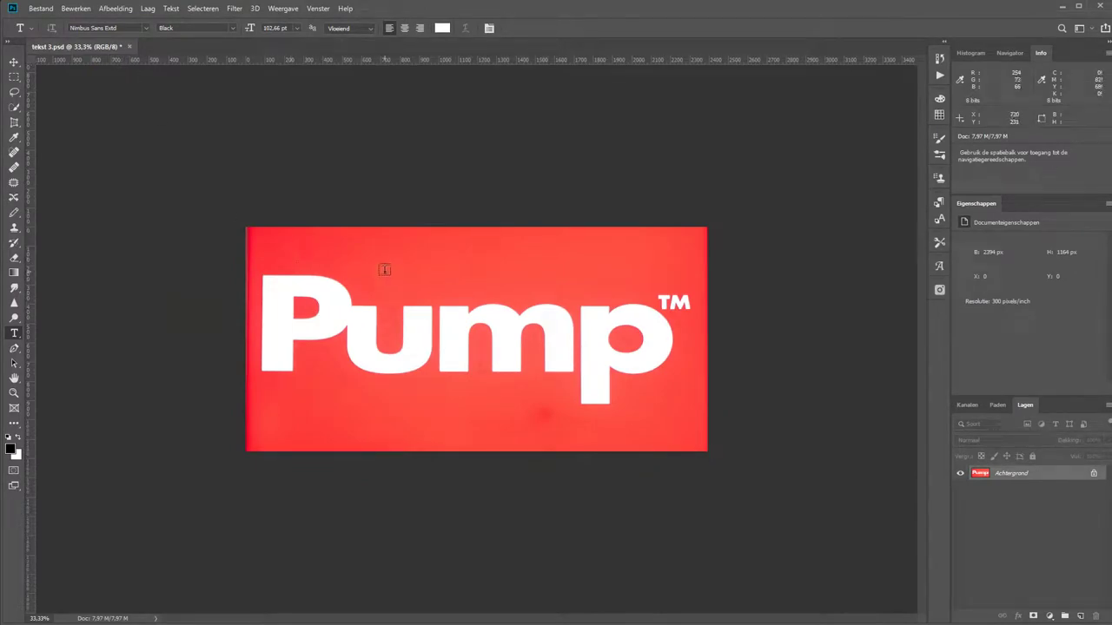
pyautogui.click(385, 268)
pyautogui.write('P')
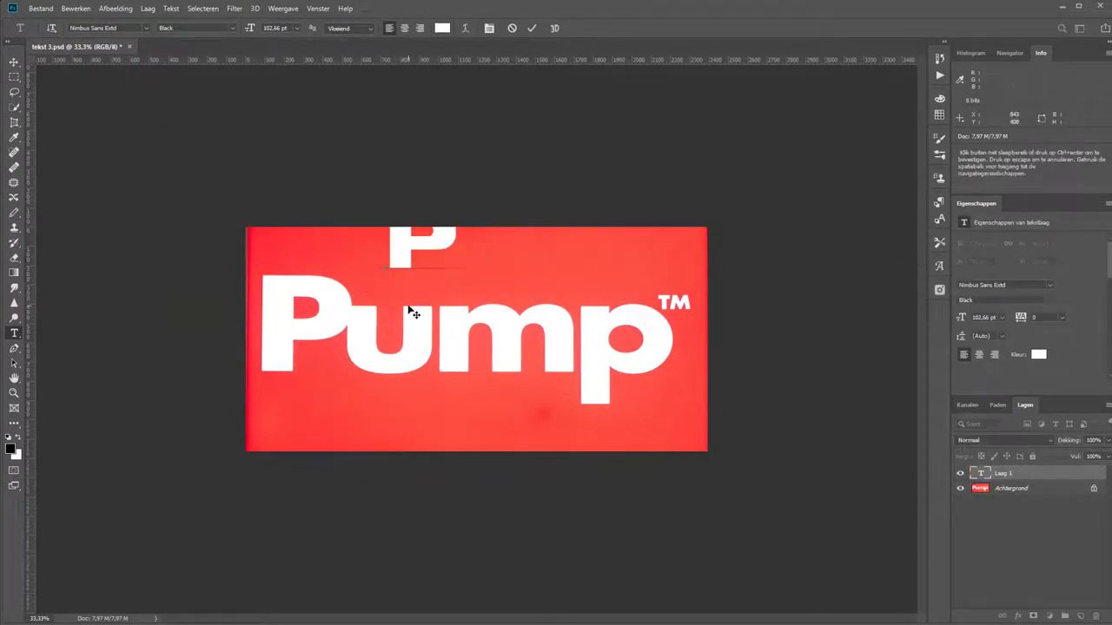
pyautogui.write('ump')
pyautogui.hotkey('ctrl', 'Return')
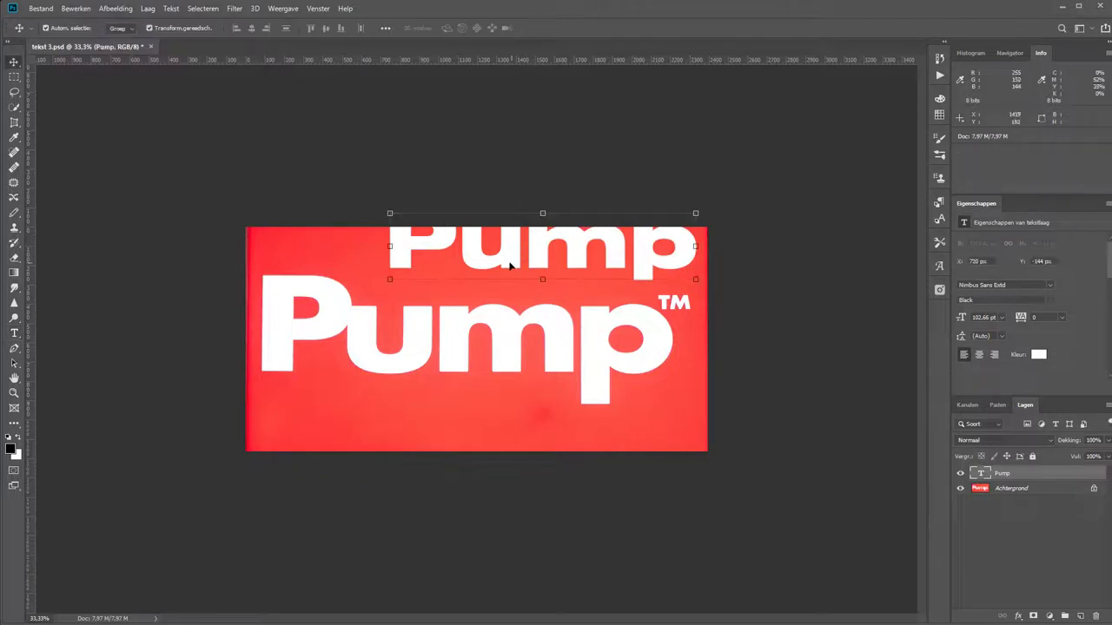
pyautogui.moveTo(504, 248); pyautogui.dragTo(395, 434)
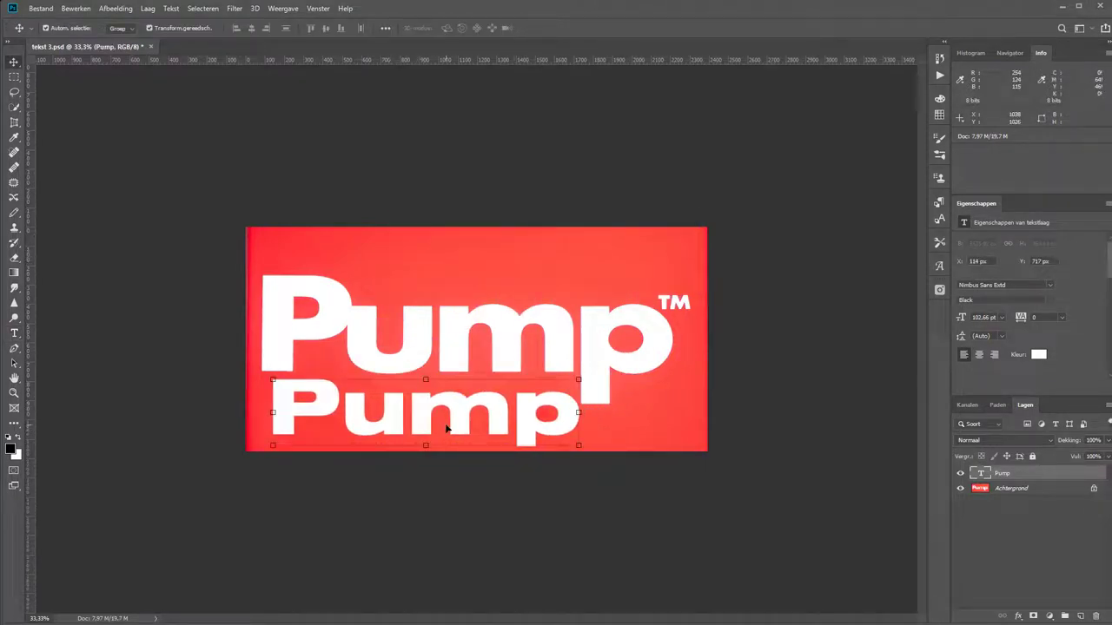
pyautogui.moveTo(1002, 473); pyautogui.dragTo(1096, 615)
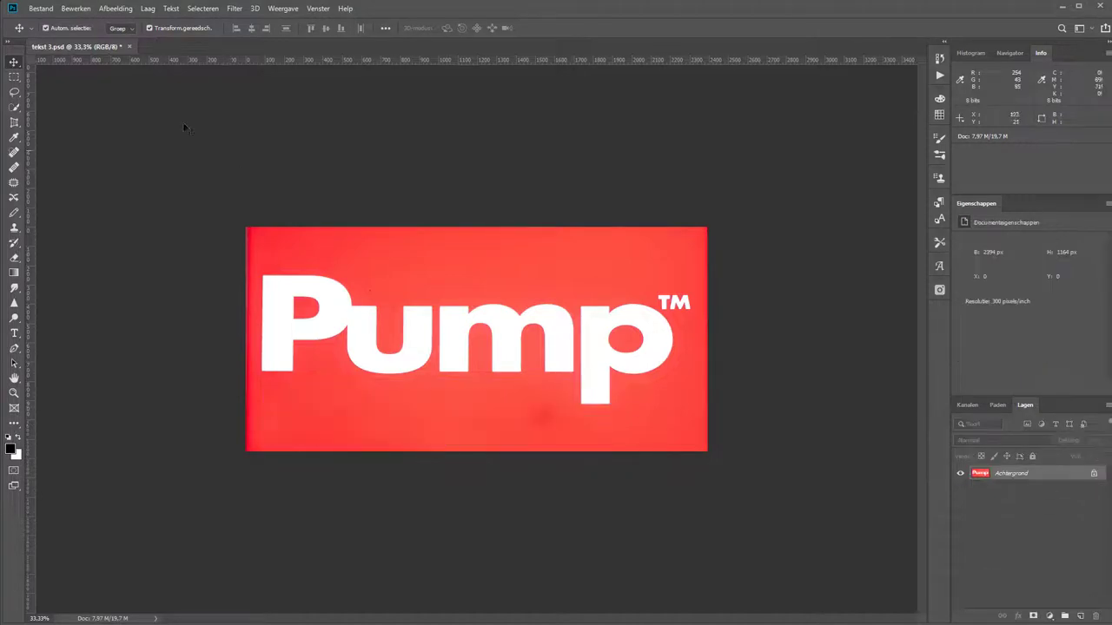
pyautogui.click(121, 8)
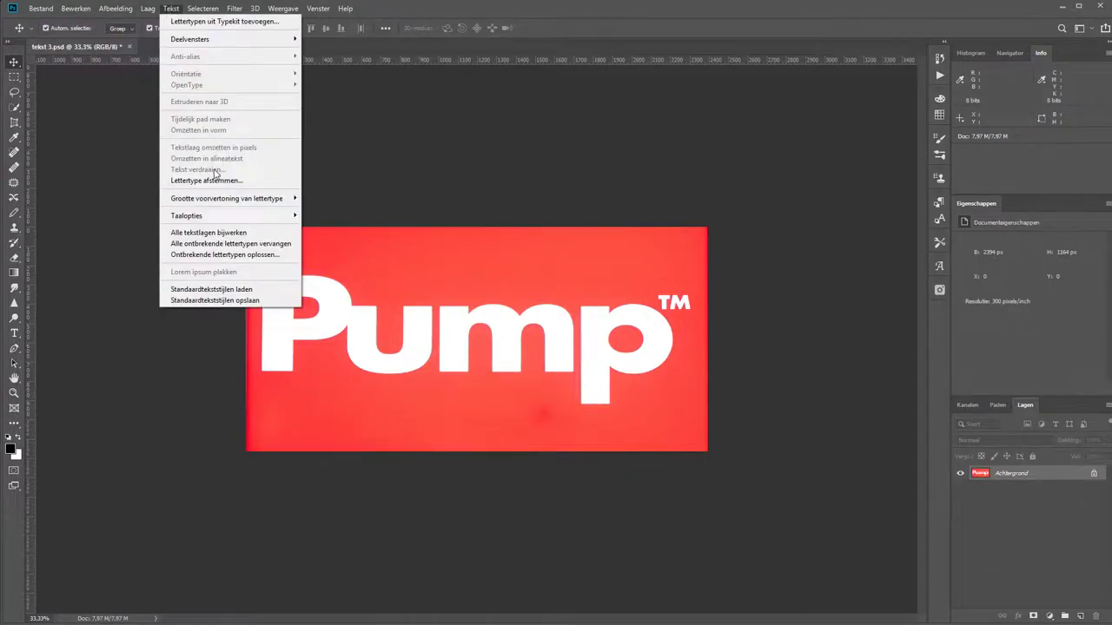
# Step: Rerun Match Font over the Pump lettering and sync HWT Unit Gothic 717 from Typekit
pyautogui.click(218, 182)
pyautogui.moveTo(376, 325); pyautogui.dragTo(404, 325)
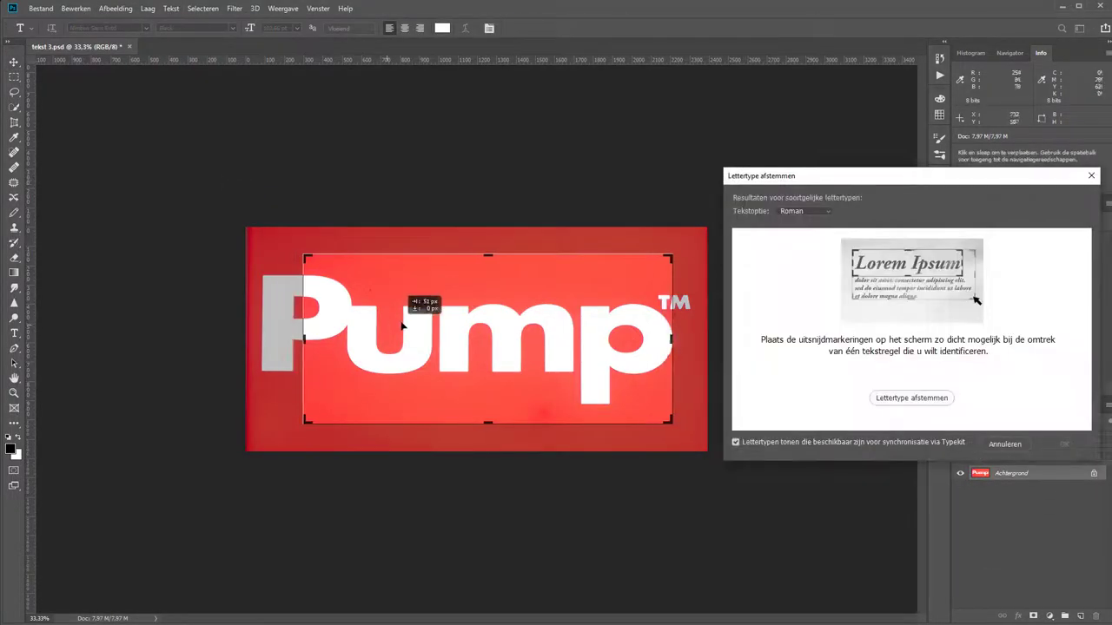
pyautogui.moveTo(311, 339); pyautogui.dragTo(256, 339)
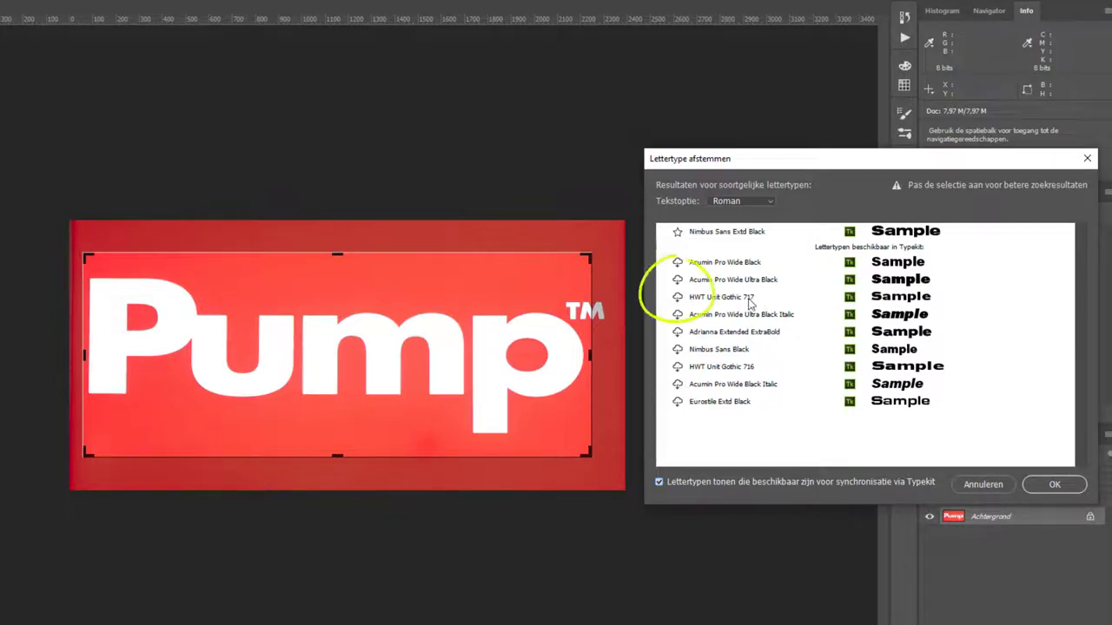
pyautogui.click(679, 298)
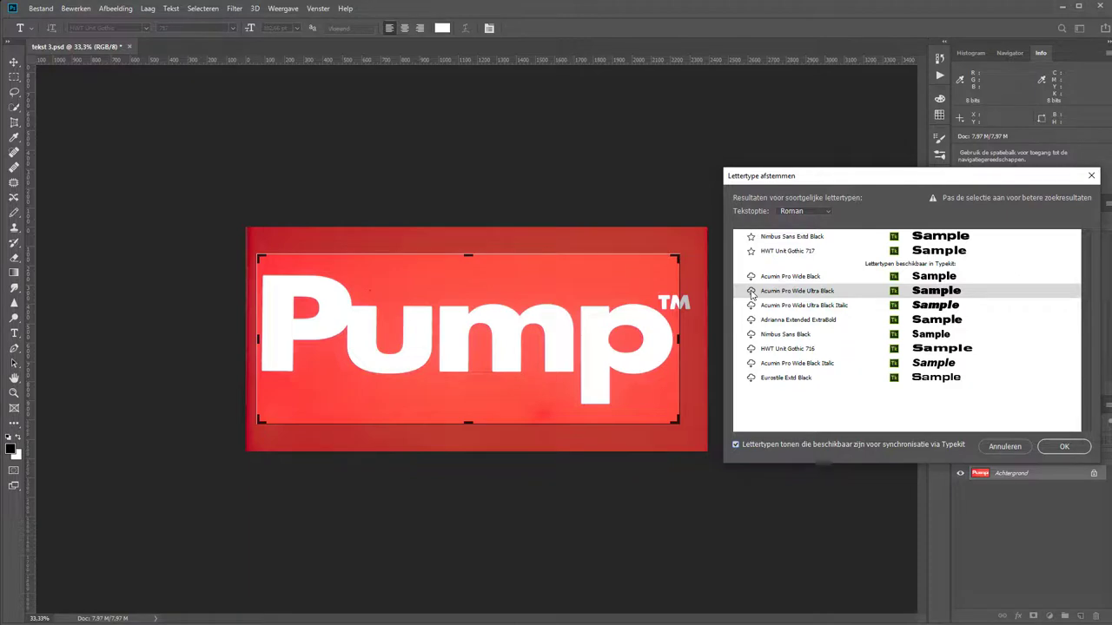
pyautogui.click(1007, 447)
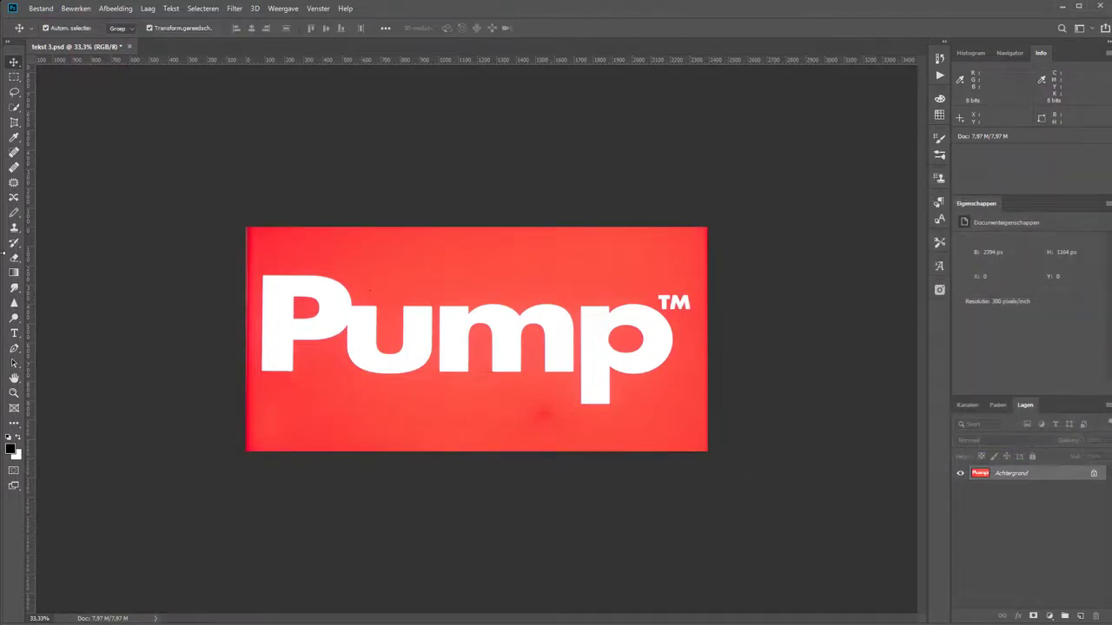
pyautogui.click(13, 333)
pyautogui.click(134, 28)
pyautogui.write('hw')
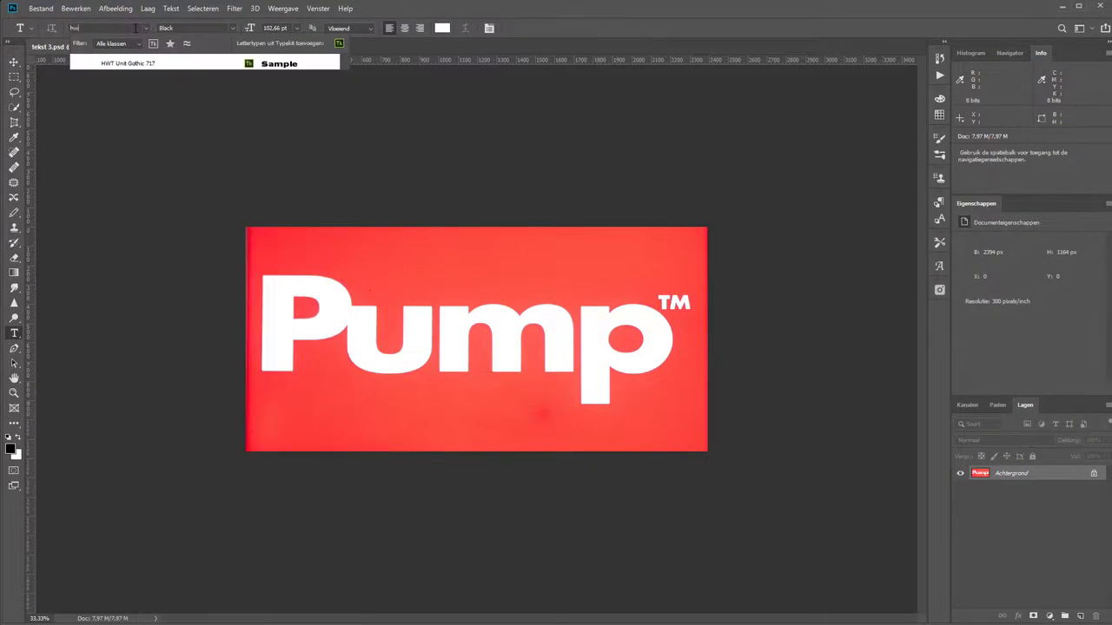
pyautogui.click(114, 62)
pyautogui.click(385, 265)
pyautogui.write('Pump')
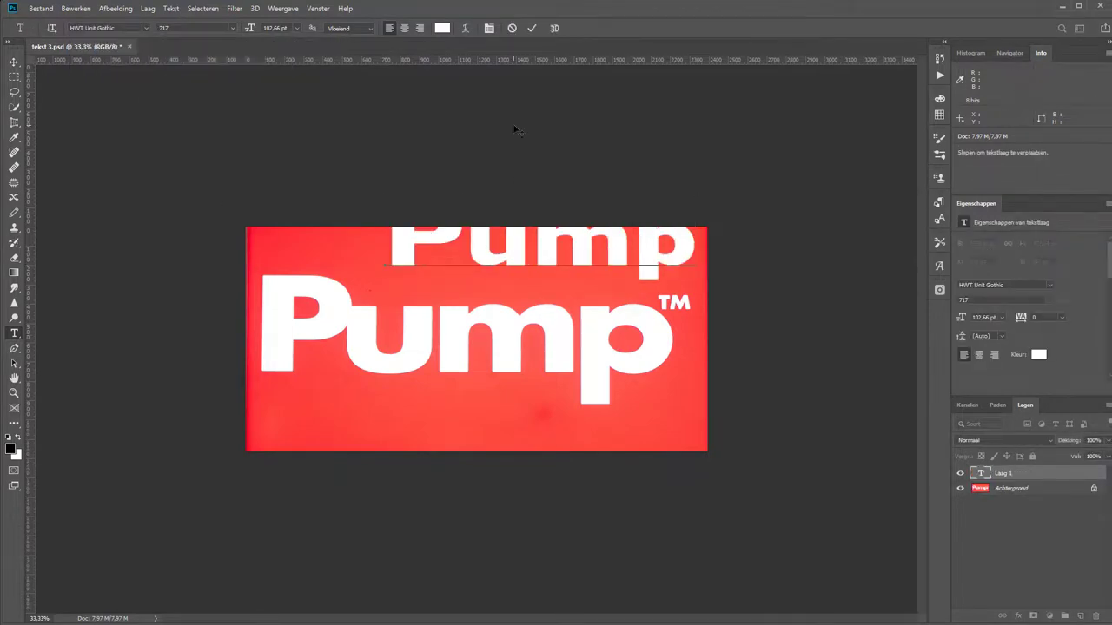
pyautogui.click(532, 28)
pyautogui.press('v')
pyautogui.moveTo(540, 253)
pyautogui.mouseDown()
pyautogui.moveTo(450, 399)
pyautogui.moveTo(411, 421)
pyautogui.moveTo(425, 443)
pyautogui.mouseUp()
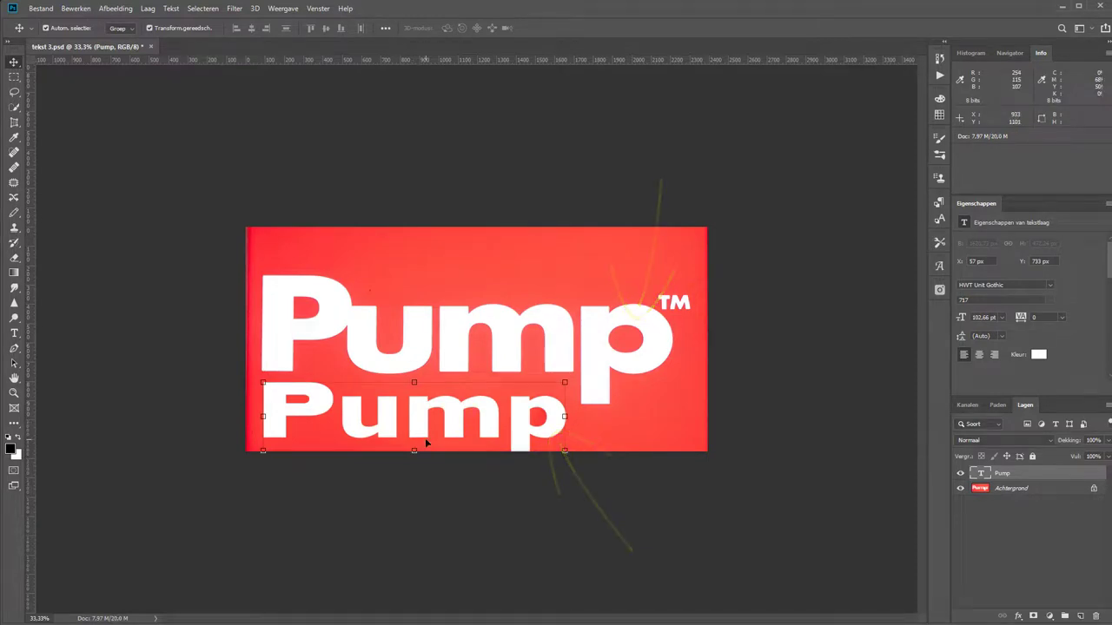
pyautogui.hotkey('ctrl', 'z')
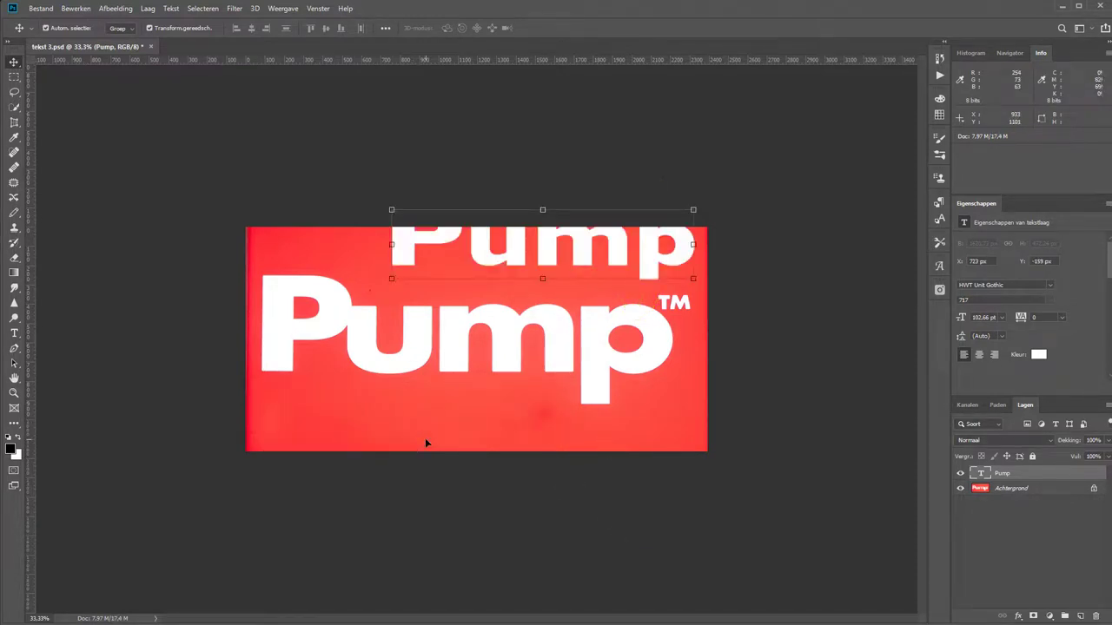
pyautogui.hotkey('ctrl', 'z')
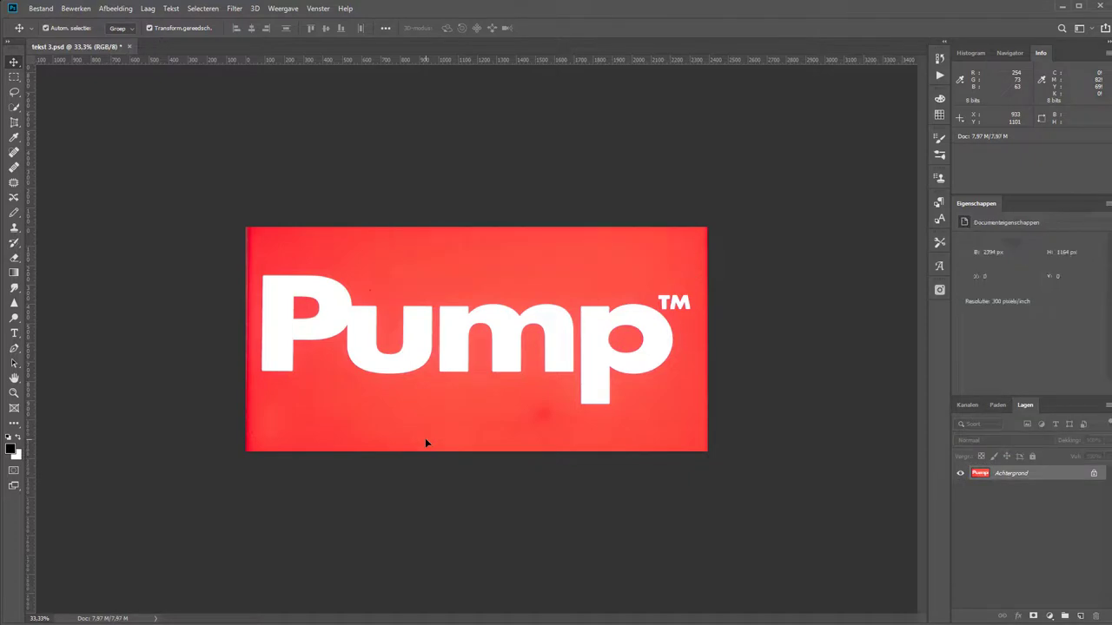